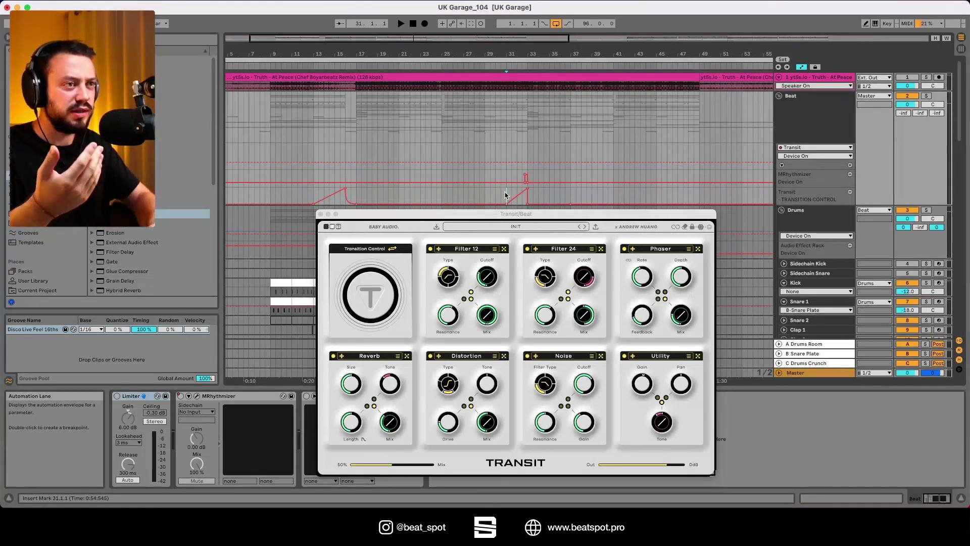
# Enable the effect device, audition the drop from bar 31, and enlarge the Transit window
pyautogui.press('space')
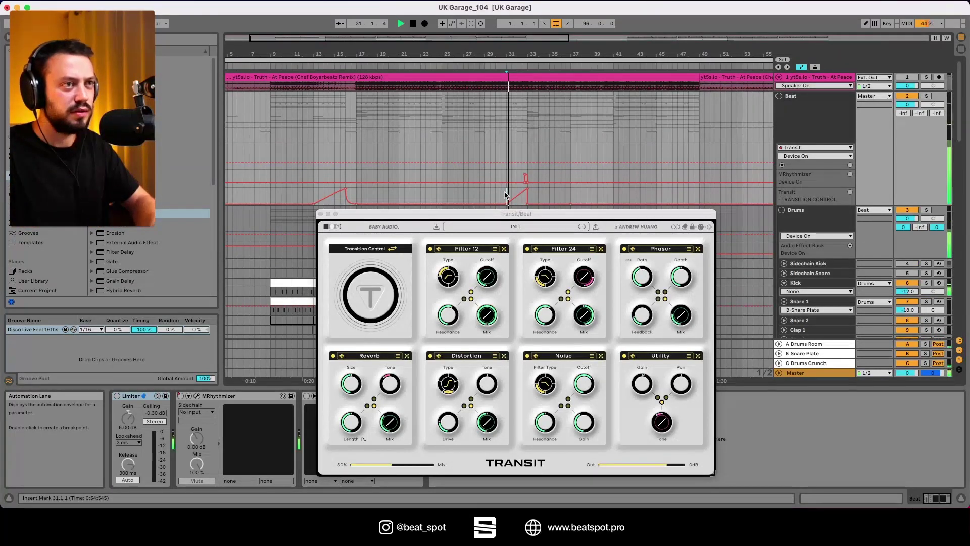
pyautogui.press('space')
pyautogui.click(307, 396)
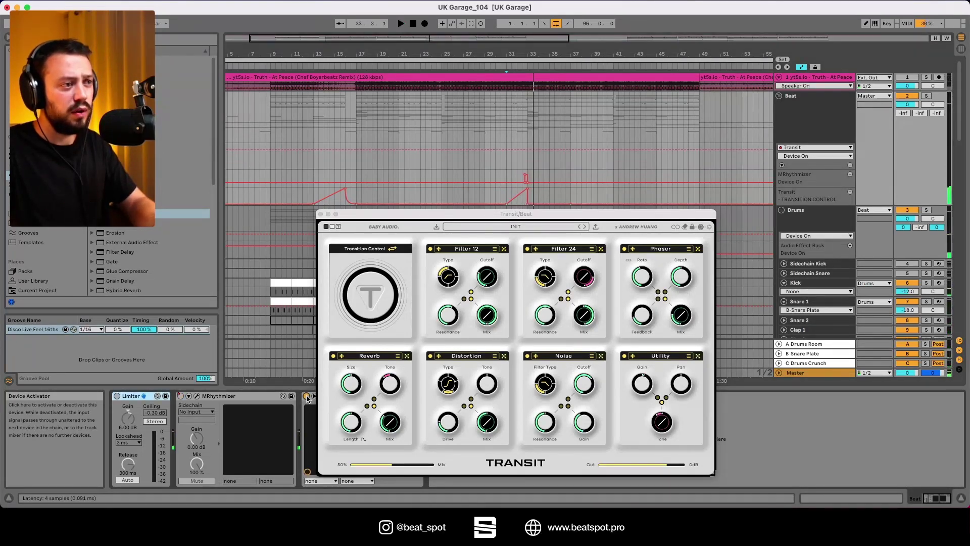
pyautogui.press('space')
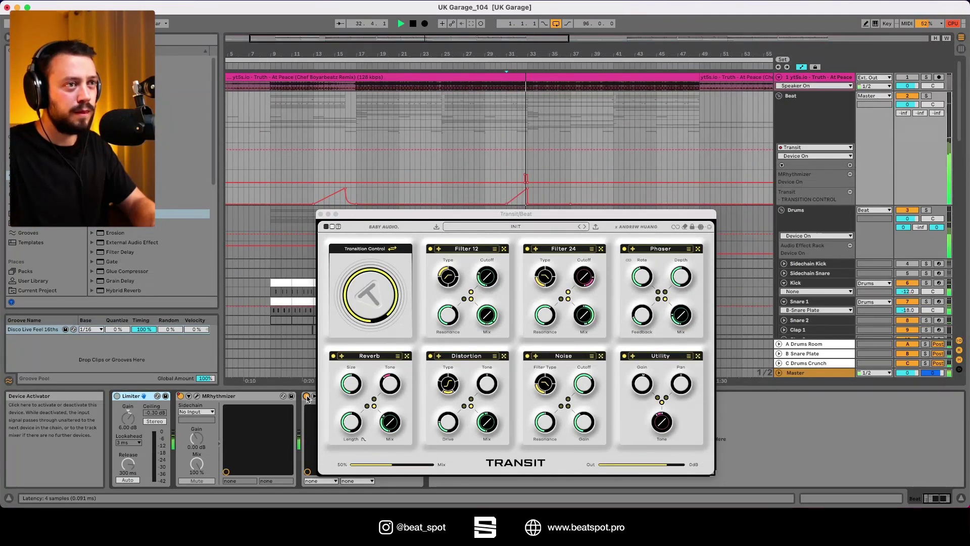
pyautogui.press('space')
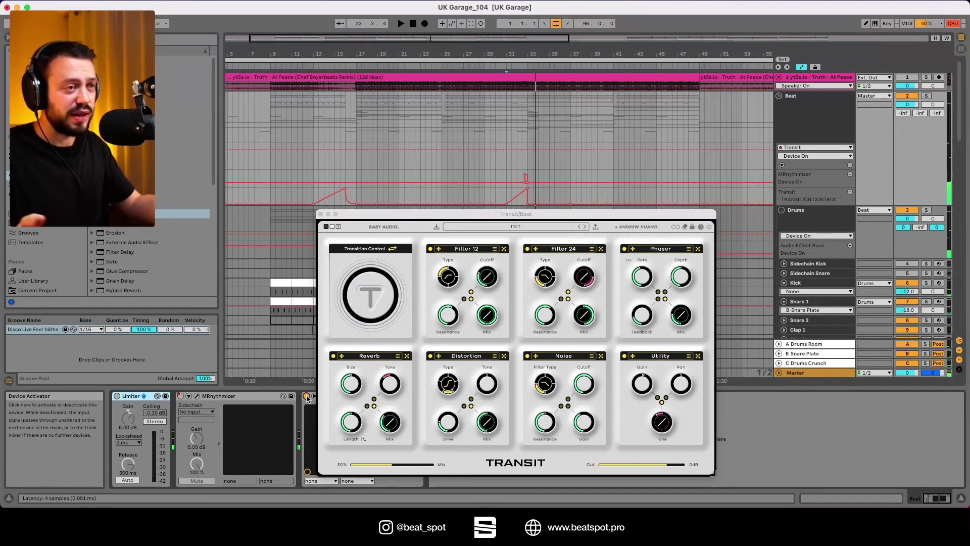
pyautogui.doubleClick(468, 214)
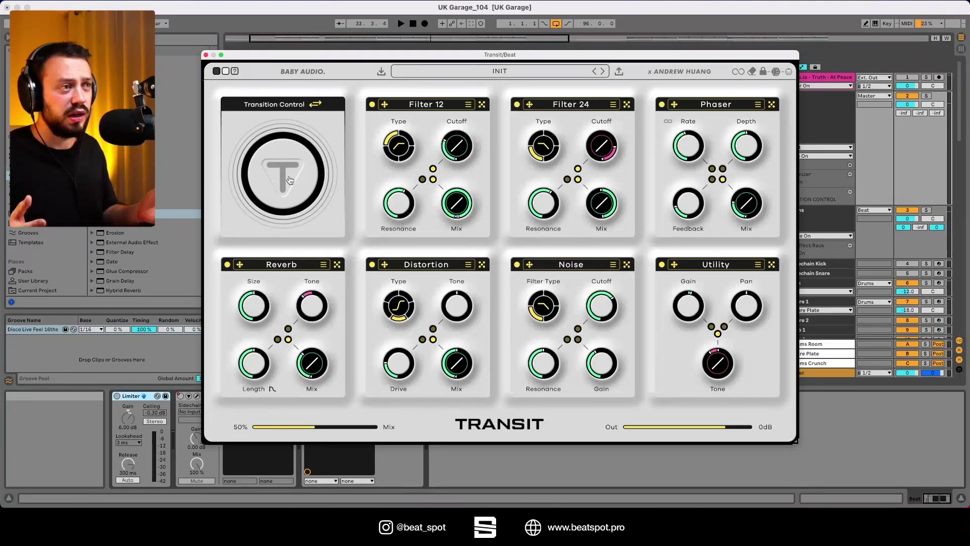
# Play the section briefly to watch the Transition Control knob sweep up
pyautogui.press('space')
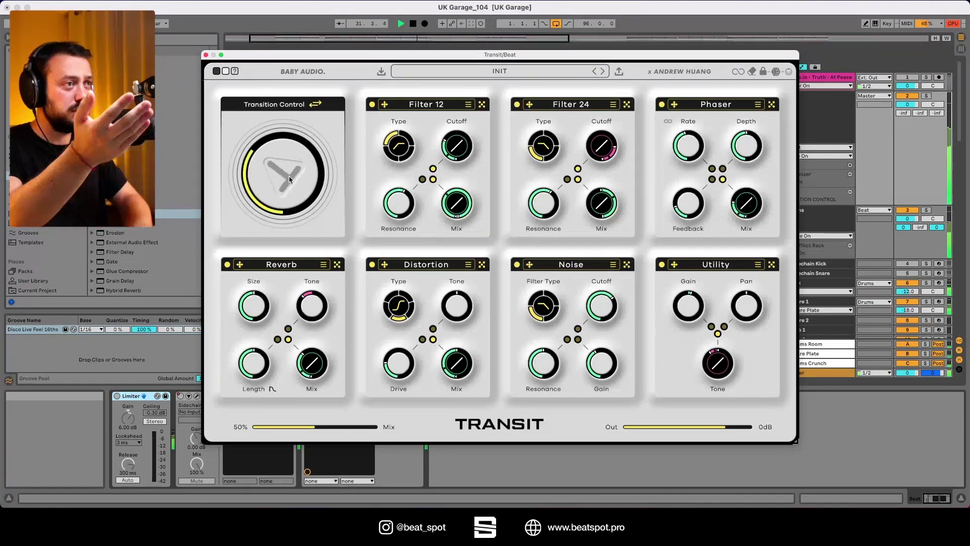
pyautogui.press('space')
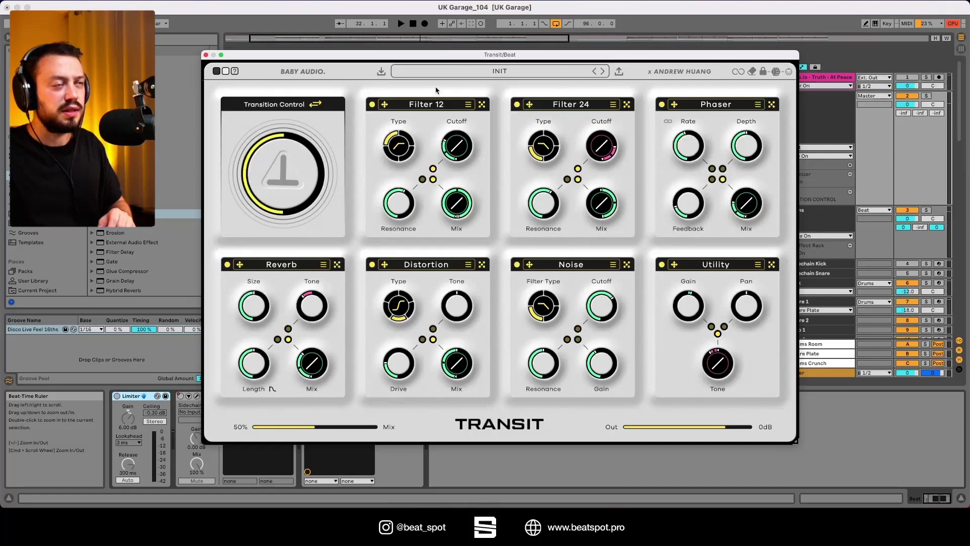
pyautogui.click(426, 103)
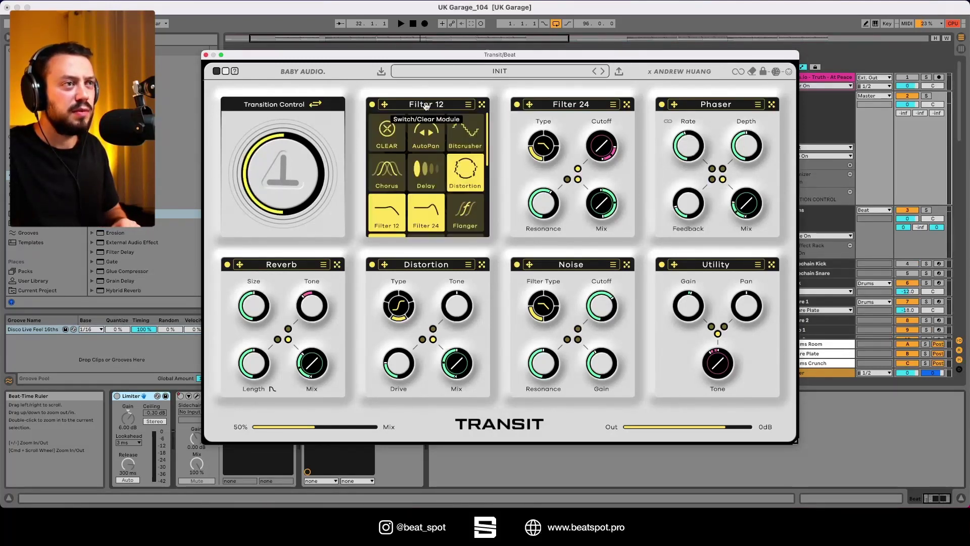
pyautogui.scroll(-5, 396, 167)
pyautogui.scroll(5, 397, 167)
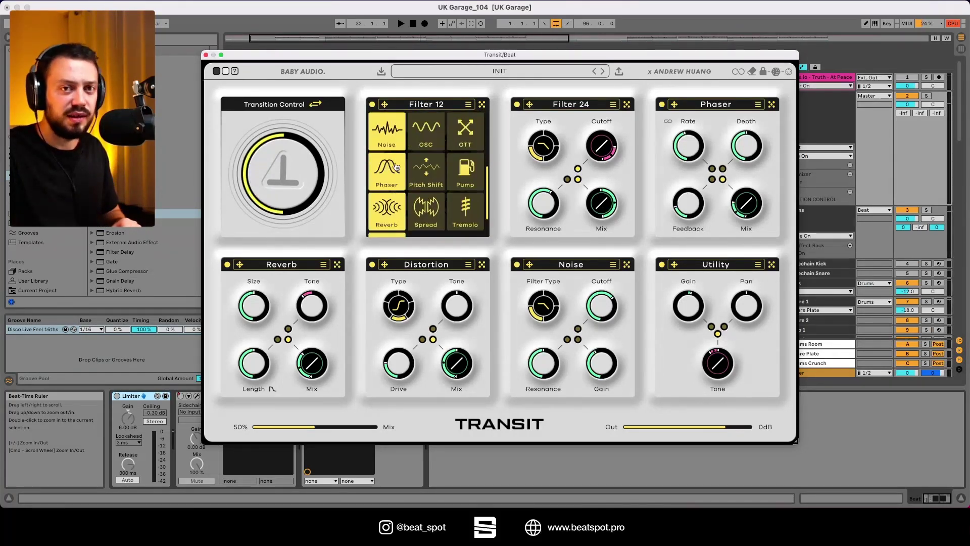
pyautogui.click(386, 132)
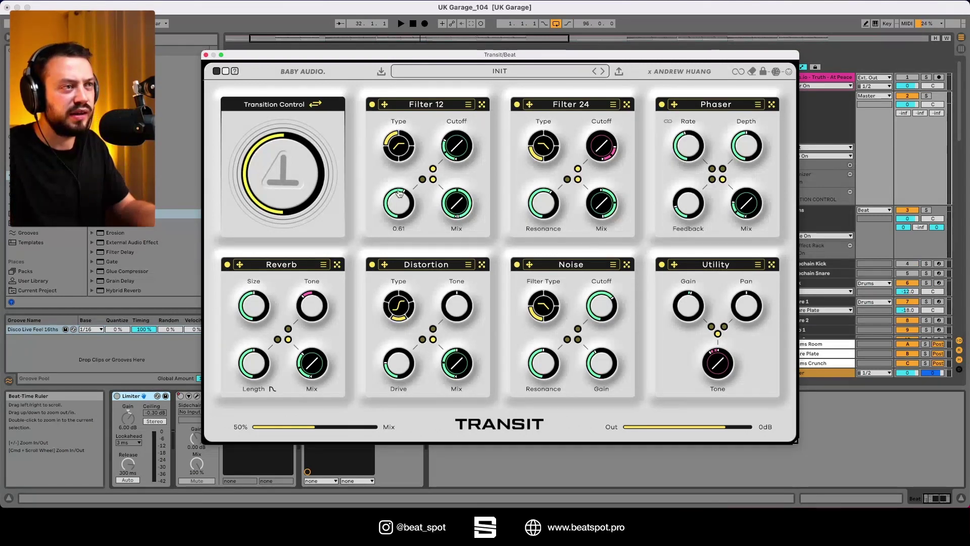
# Switch Filter 12's type to Hi-Pass and audition it
pyautogui.moveTo(395, 151)
pyautogui.mouseDown()
pyautogui.moveTo(389, 144)
pyautogui.moveTo(407, 151)
pyautogui.moveTo(399, 159)
pyautogui.mouseUp()
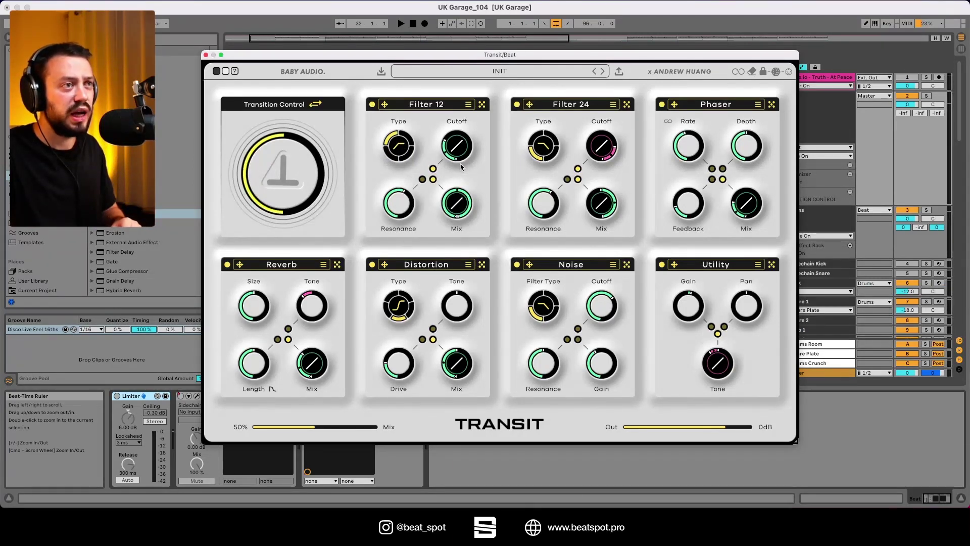
pyautogui.moveTo(396, 195)
pyautogui.moveTo(459, 206)
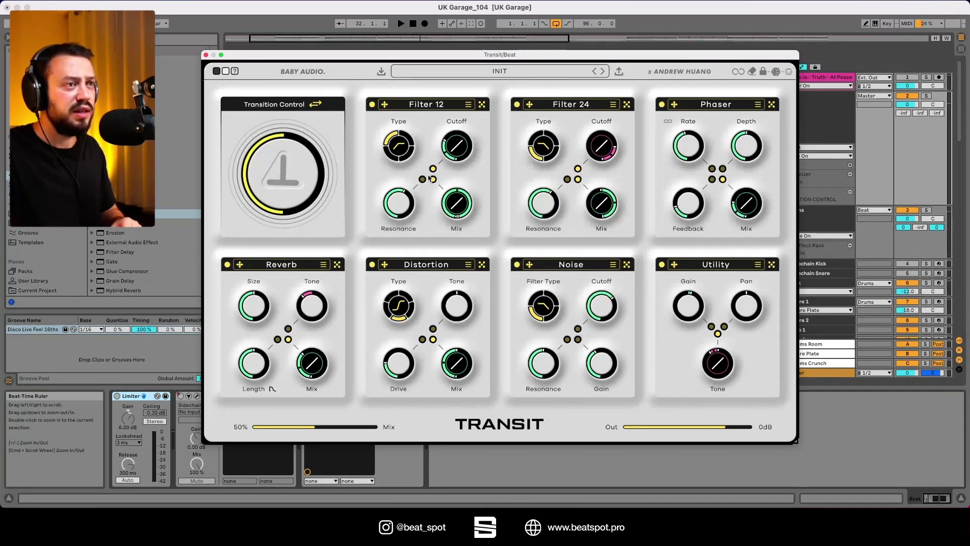
pyautogui.moveTo(421, 182)
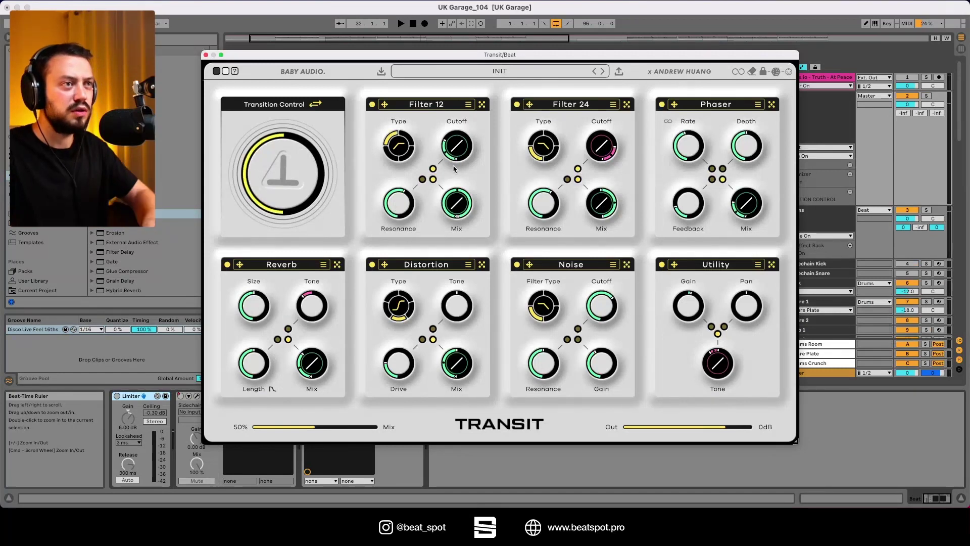
pyautogui.press('space')
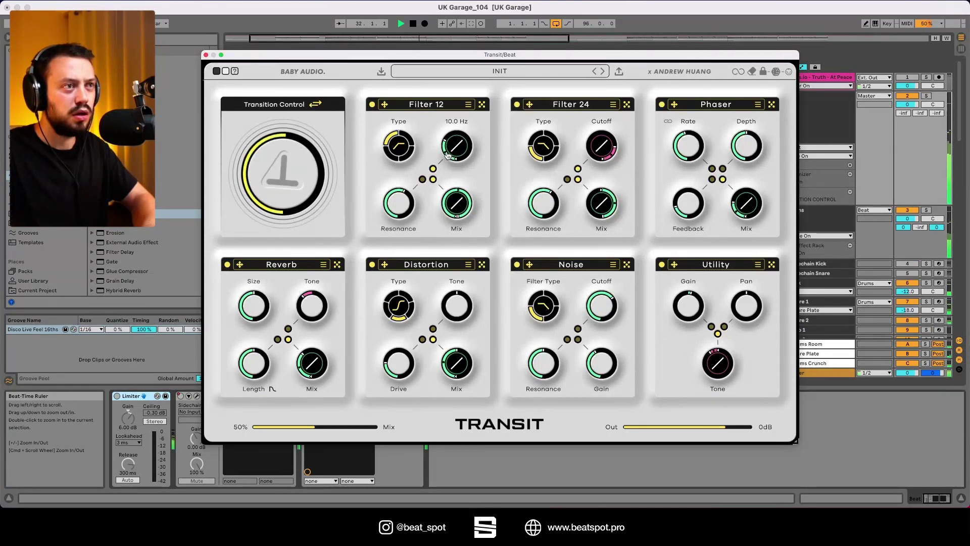
pyautogui.press('space')
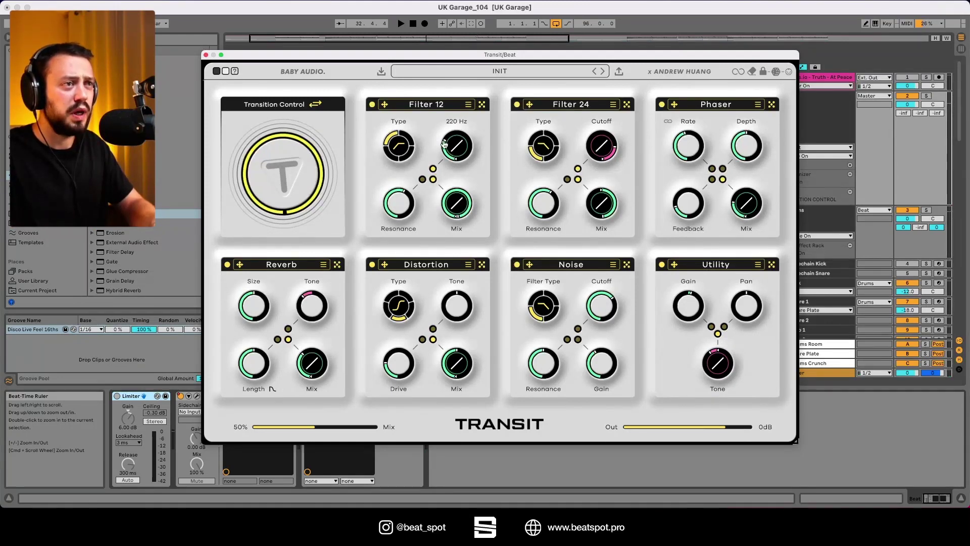
# Lower Filter 12's cutoff to 10.0 Hz and play the section again
pyautogui.moveTo(443, 142); pyautogui.dragTo(454, 164)
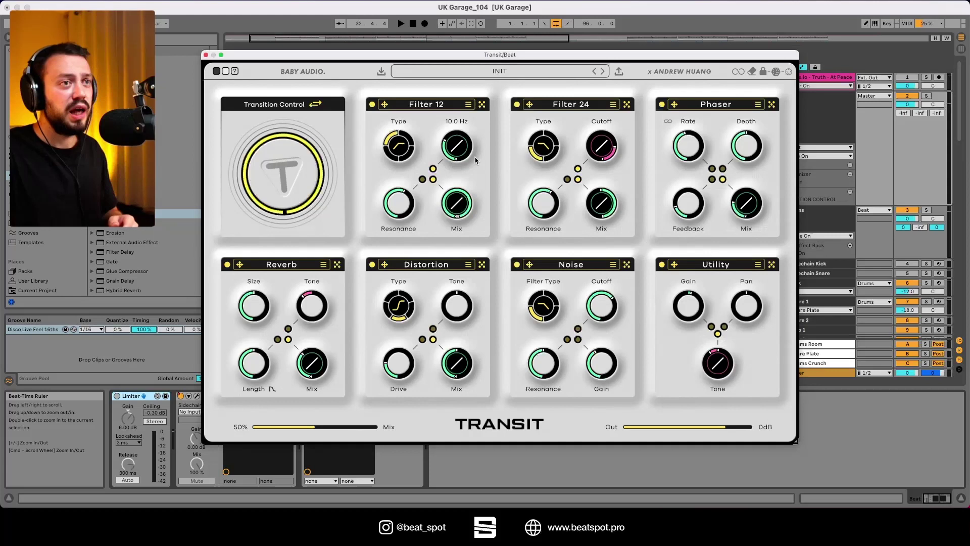
pyautogui.moveTo(604, 164)
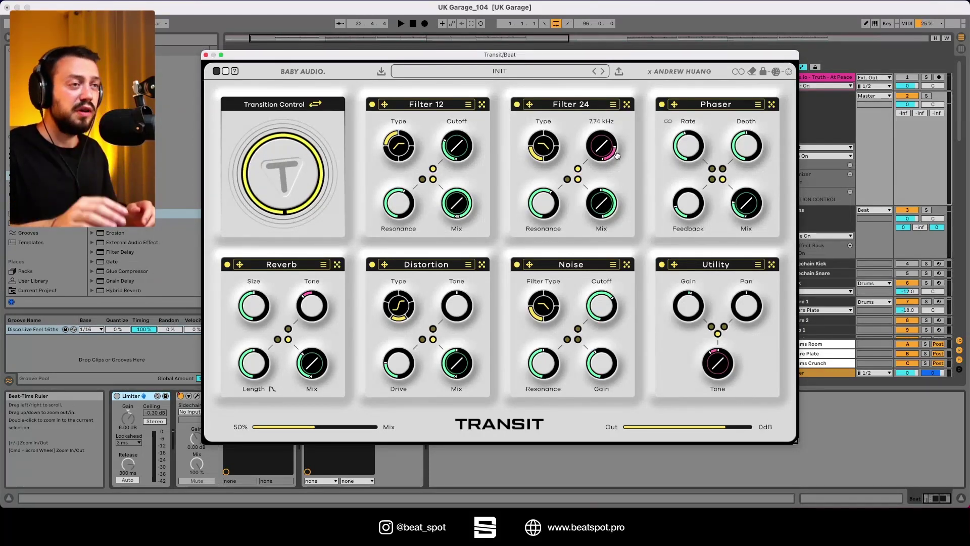
pyautogui.moveTo(456, 151)
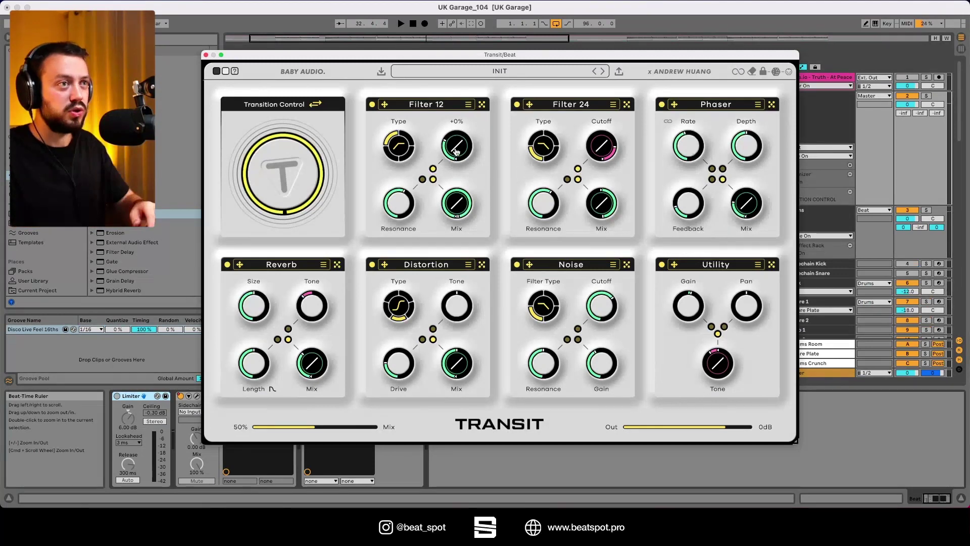
pyautogui.press('space')
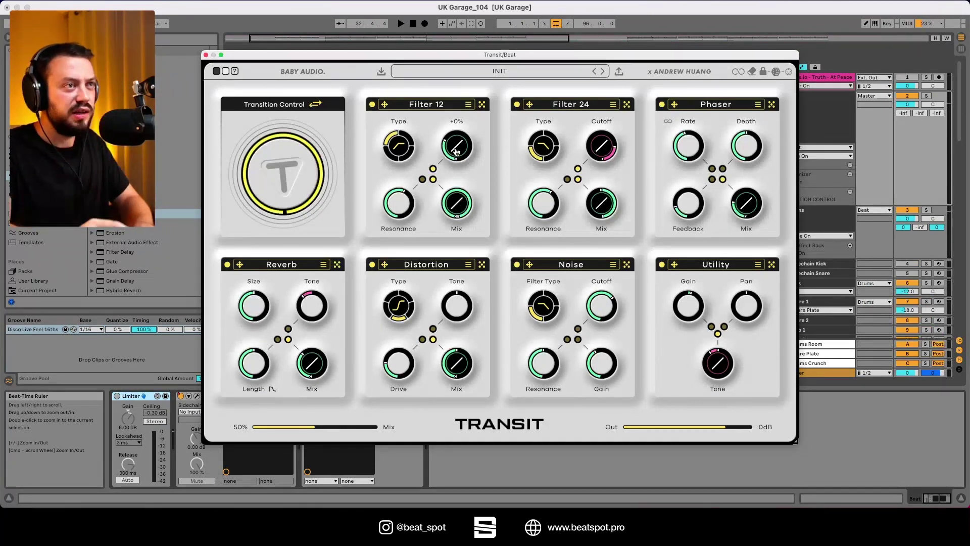
# Set Filter 12's cutoff transition amount to -100% after trying +100%, with cutoff at 10.0 Hz
pyautogui.moveTo(456, 153); pyautogui.dragTo(448, 63)
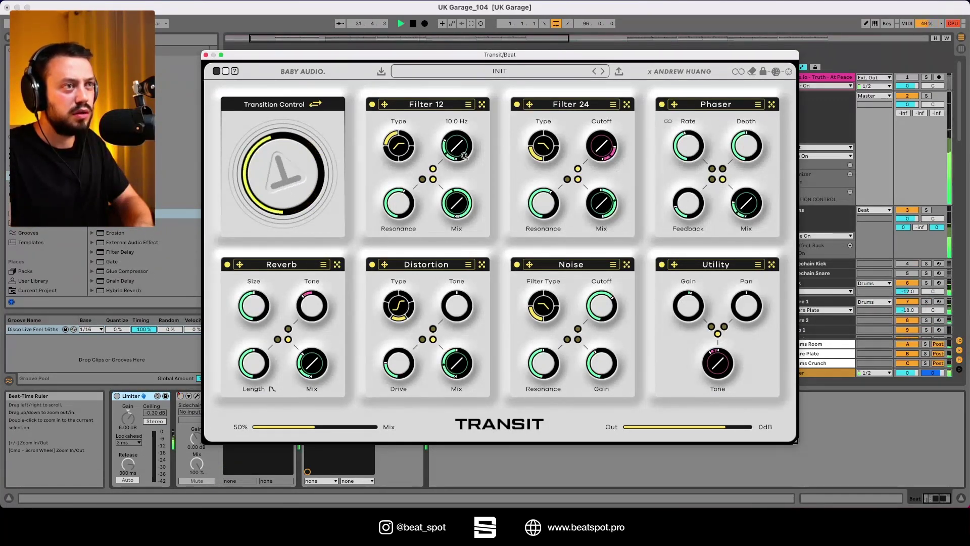
pyautogui.press('space')
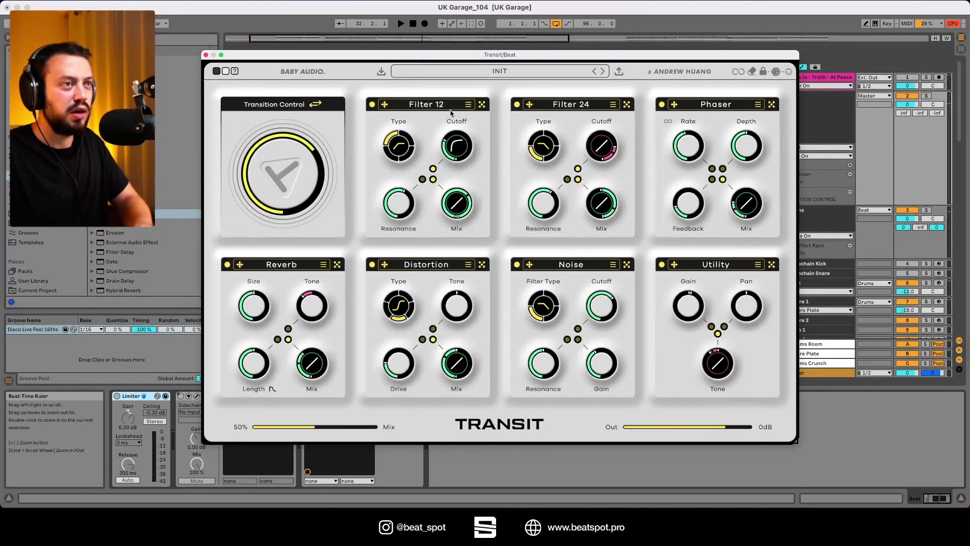
pyautogui.press('space')
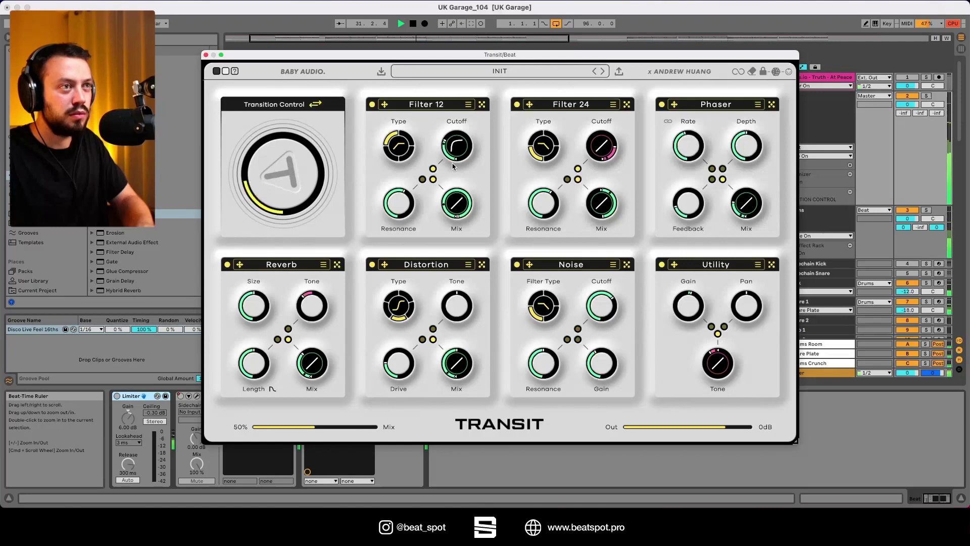
pyautogui.moveTo(456, 146); pyautogui.dragTo(489, 331)
pyautogui.press('space')
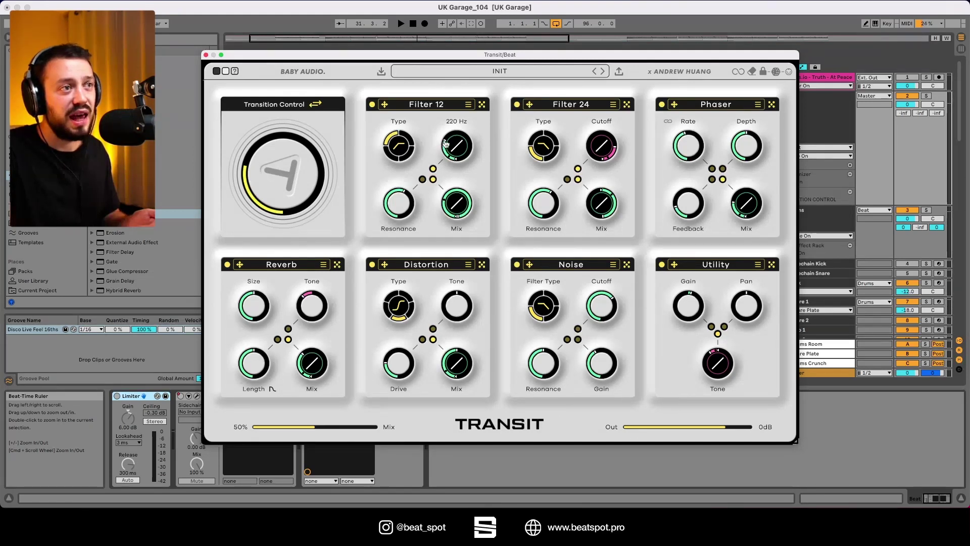
pyautogui.moveTo(445, 144)
pyautogui.mouseDown()
pyautogui.moveTo(458, 161)
pyautogui.moveTo(449, 148)
pyautogui.mouseUp()
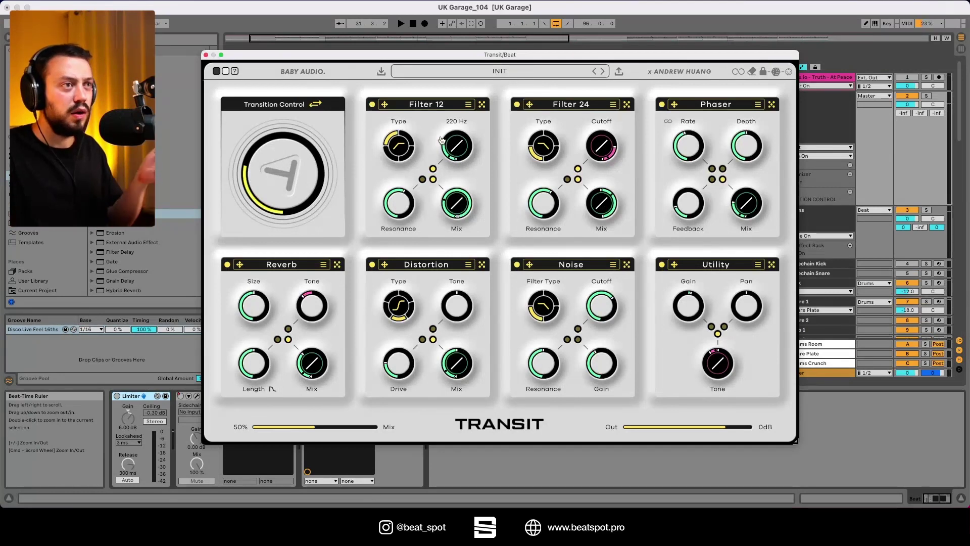
pyautogui.click(413, 114)
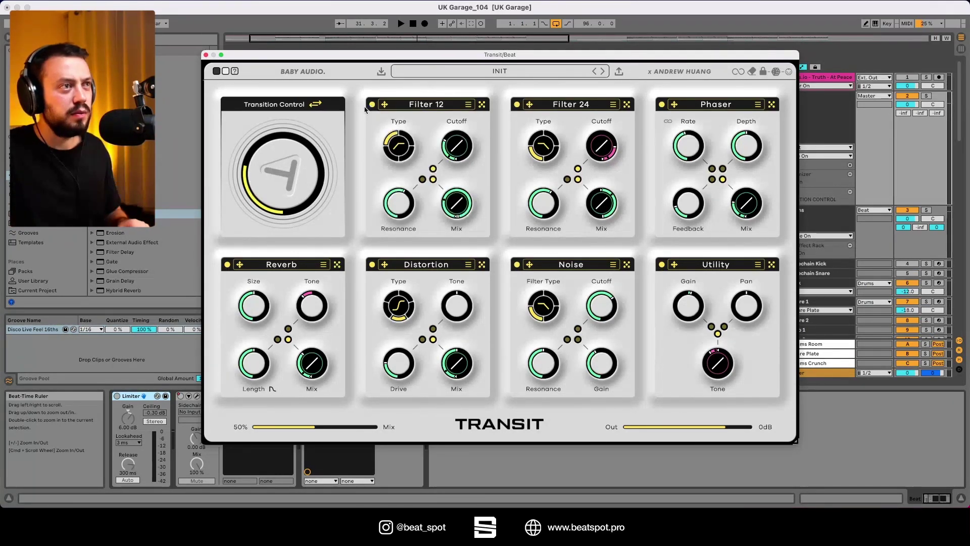
pyautogui.click(426, 104)
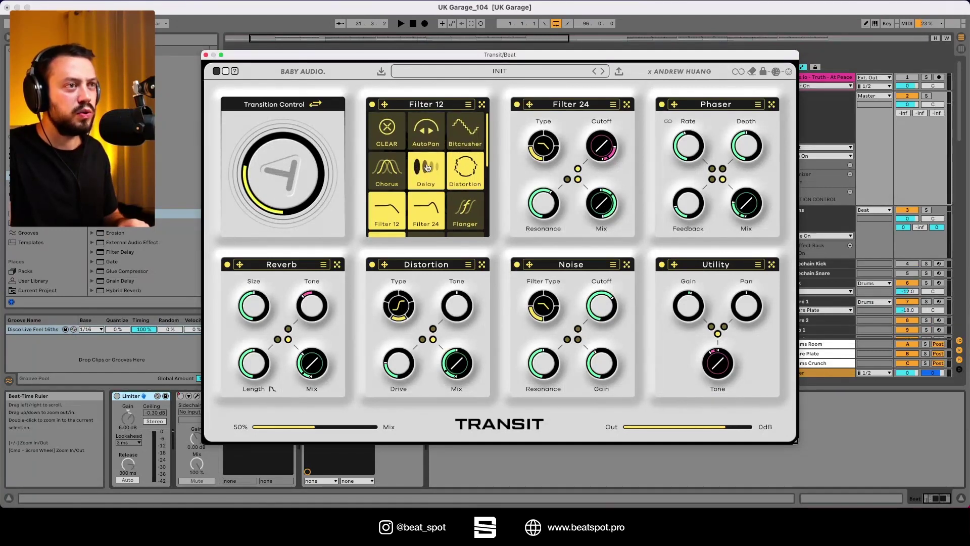
pyautogui.scroll(-3, 427, 168)
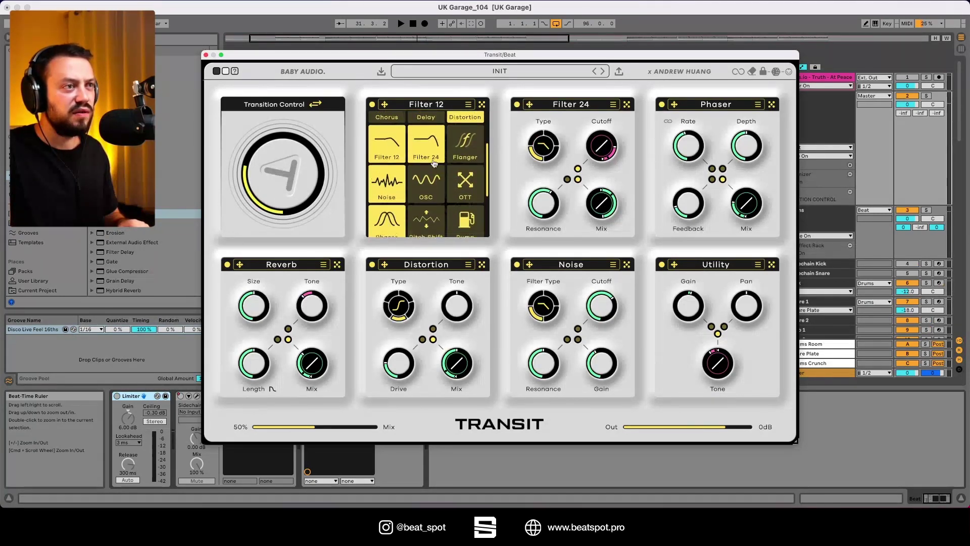
pyautogui.scroll(-3, 374, 183)
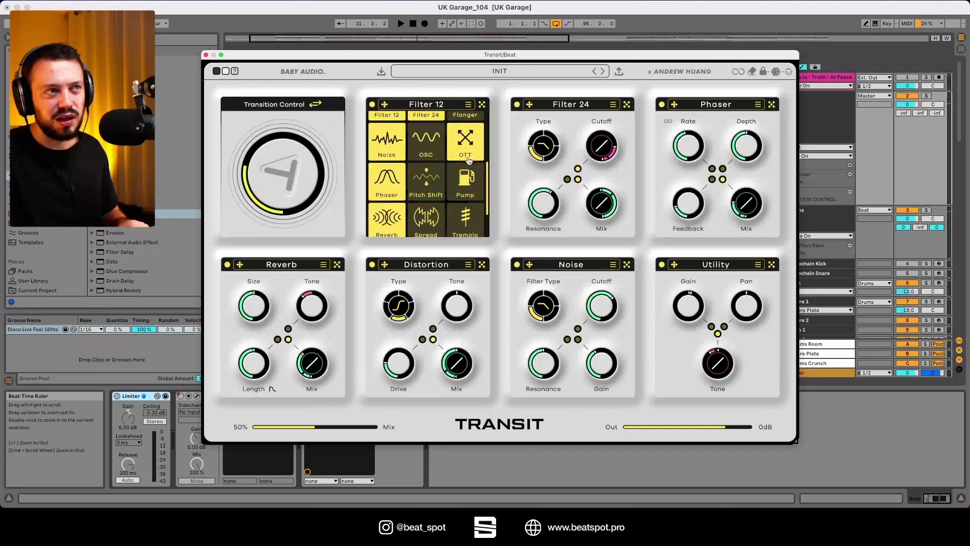
pyautogui.scroll(-2, 367, 168)
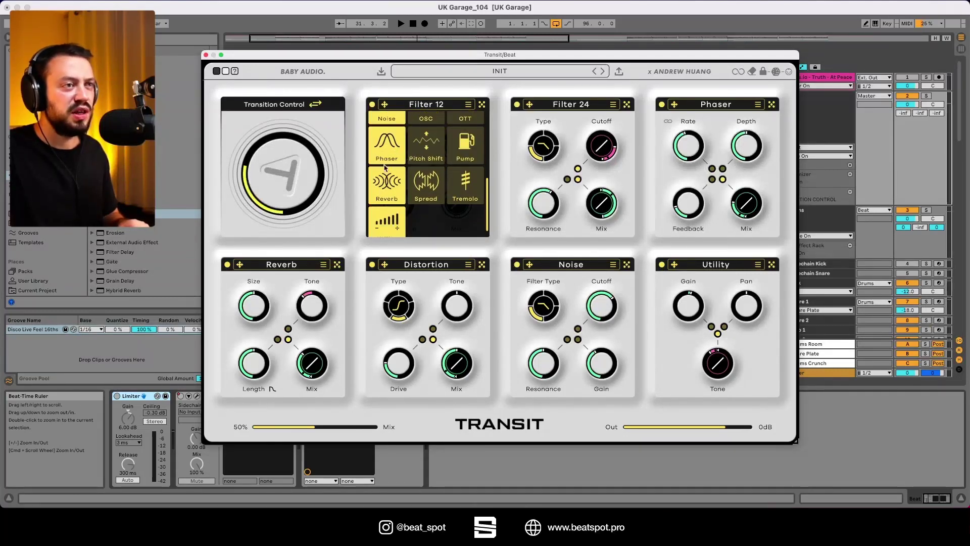
pyautogui.scroll(-1, 427, 182)
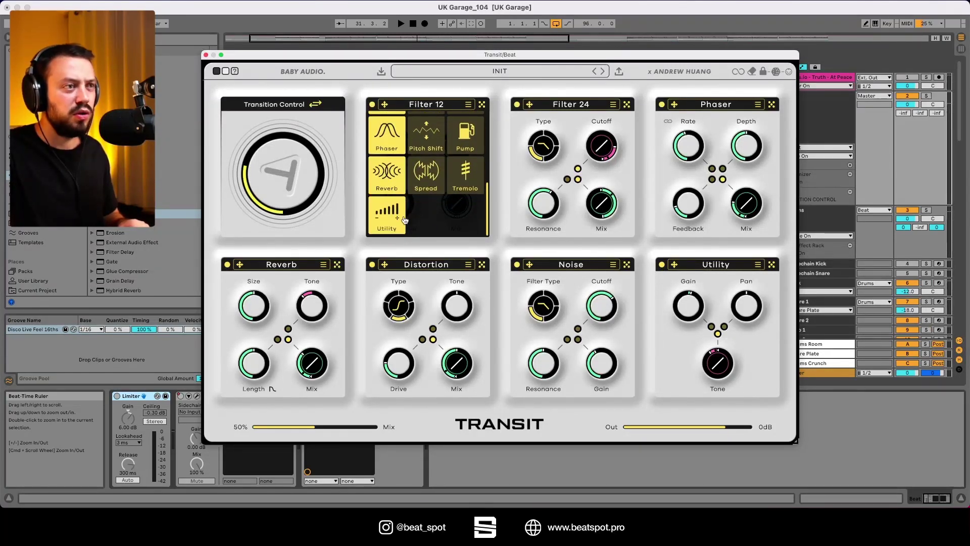
pyautogui.click(415, 90)
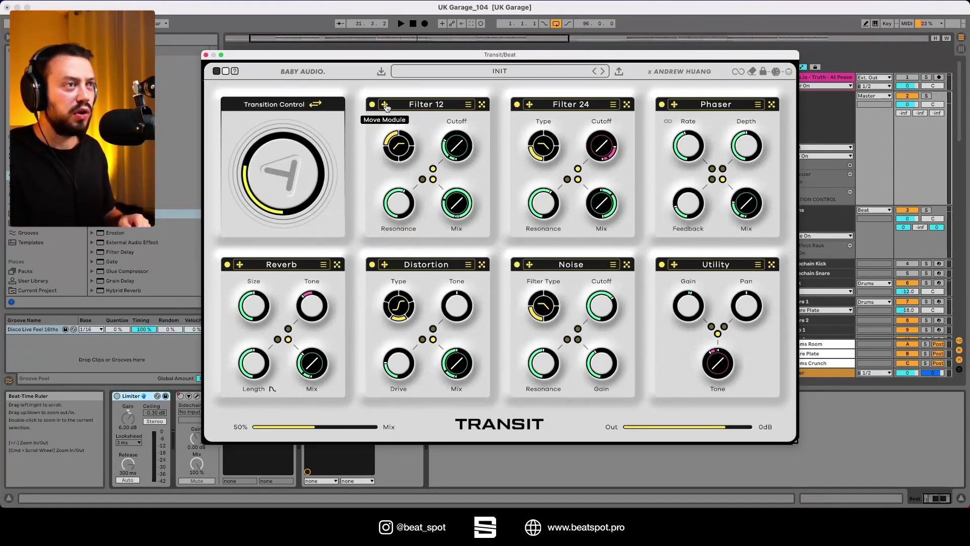
pyautogui.moveTo(386, 107); pyautogui.dragTo(672, 134)
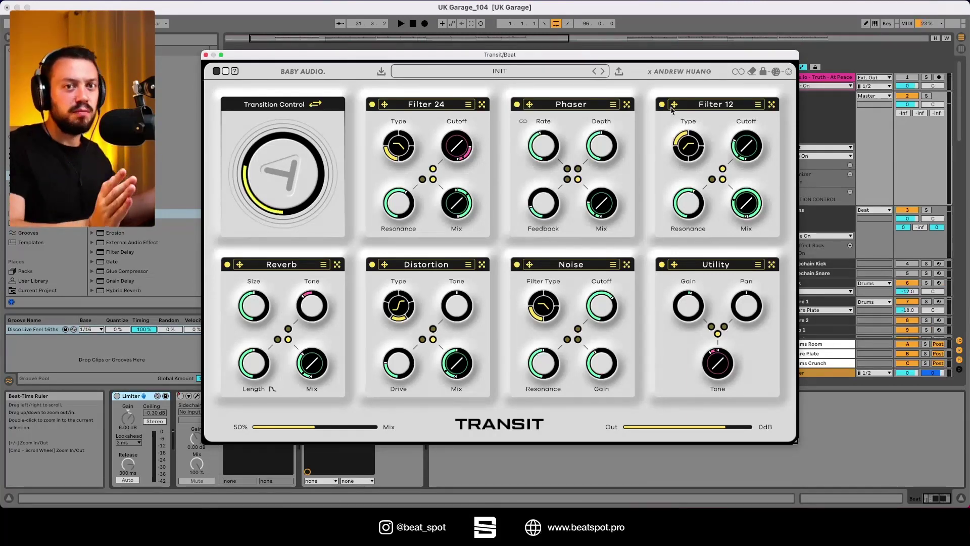
pyautogui.moveTo(672, 109); pyautogui.dragTo(455, 121)
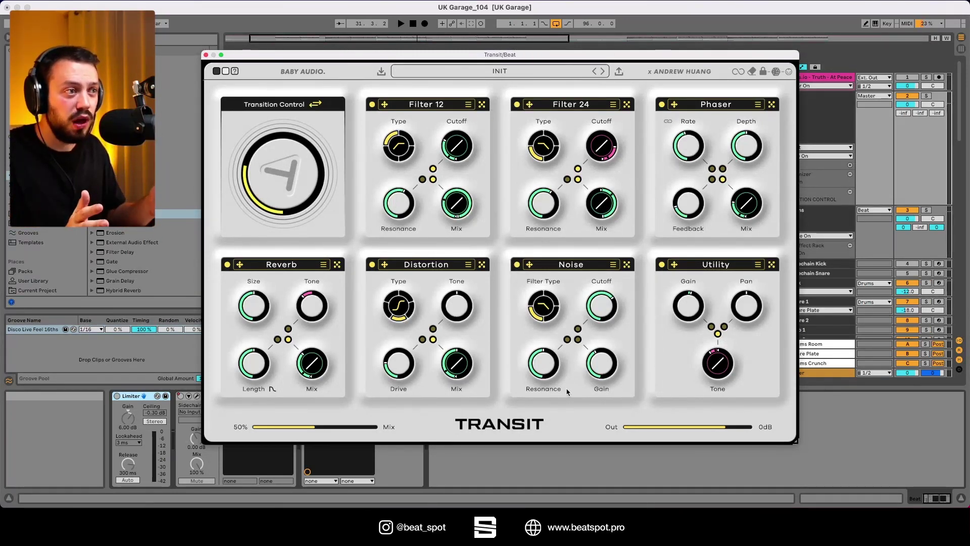
# Move the Transit plugin window a little to the left
pyautogui.moveTo(445, 56); pyautogui.dragTo(425, 52)
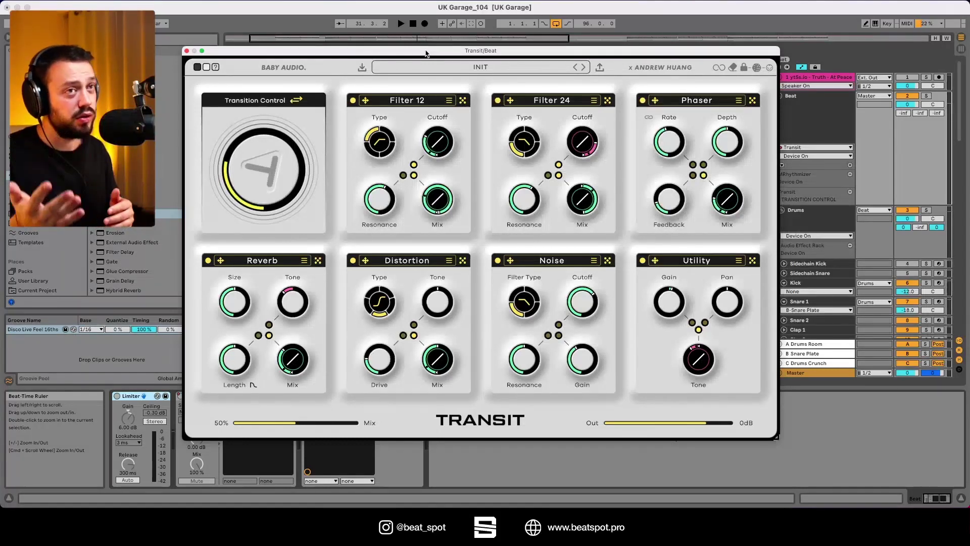
# Open the preset browser from the INIT preset bar and show the 07 VENUS THEORY bank
pyautogui.click(422, 67)
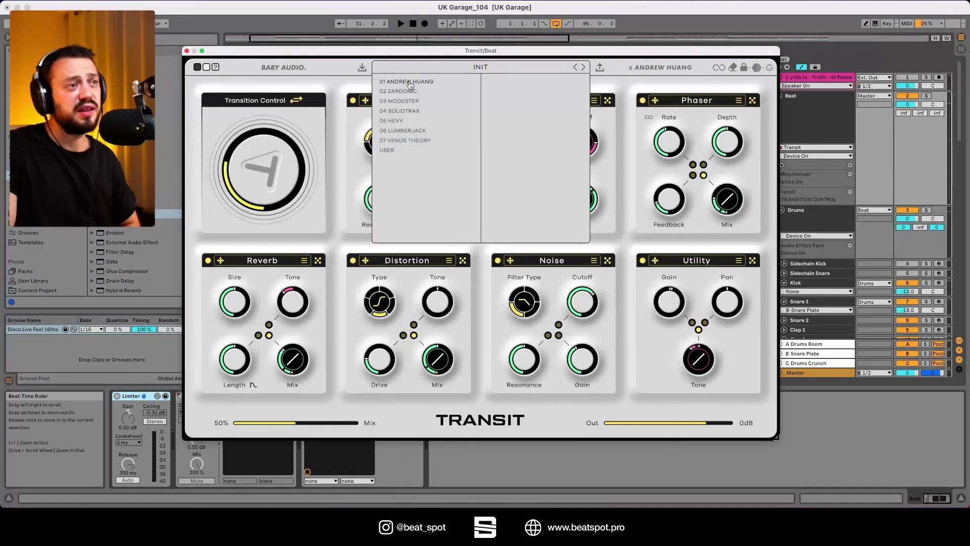
pyautogui.moveTo(410, 84)
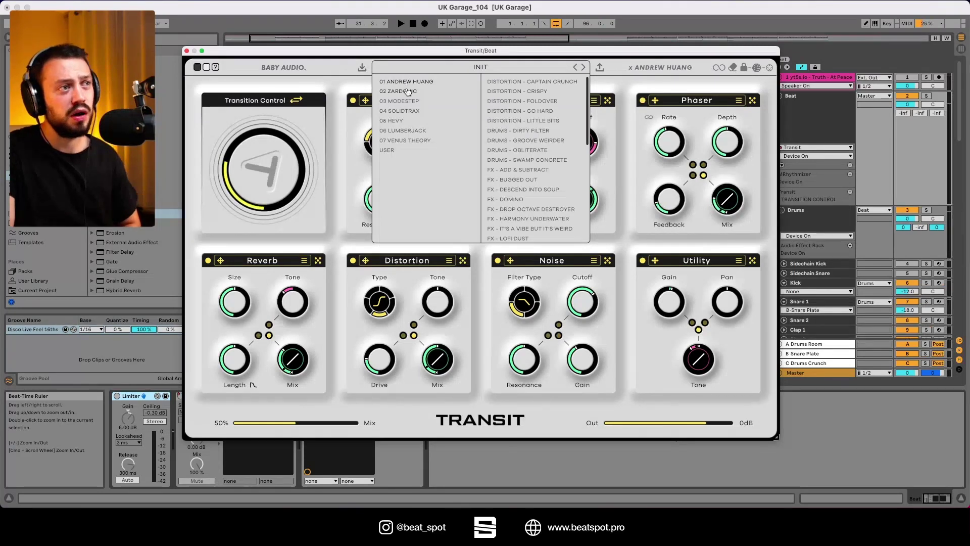
pyautogui.moveTo(403, 112)
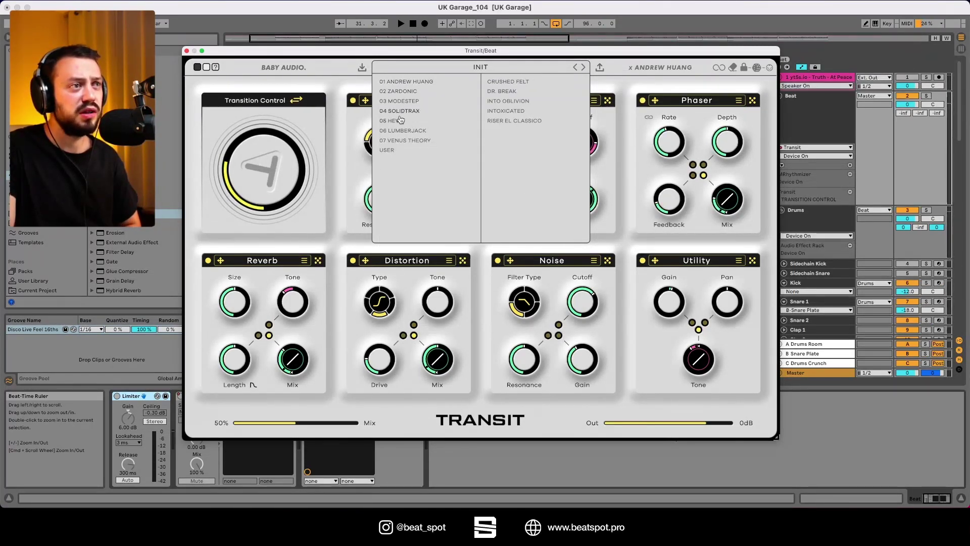
pyautogui.moveTo(414, 139)
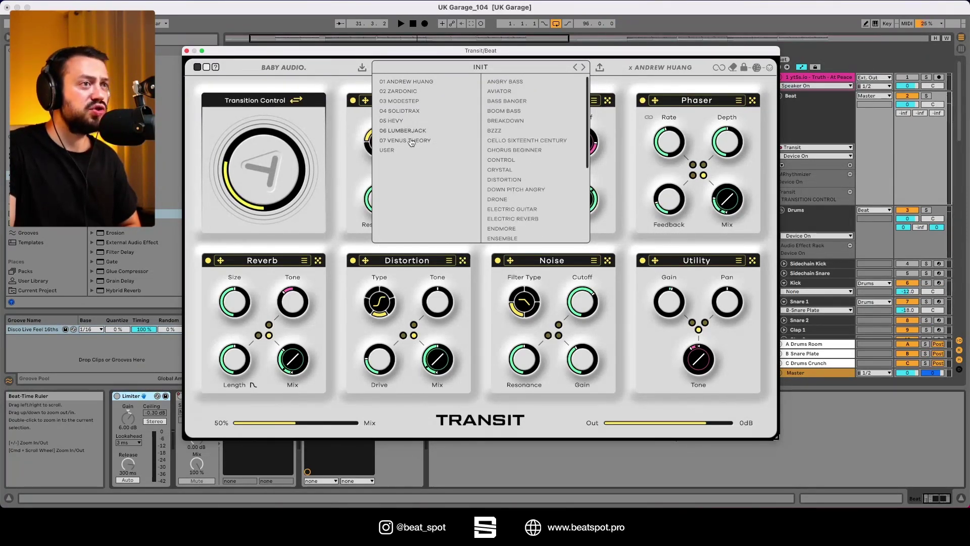